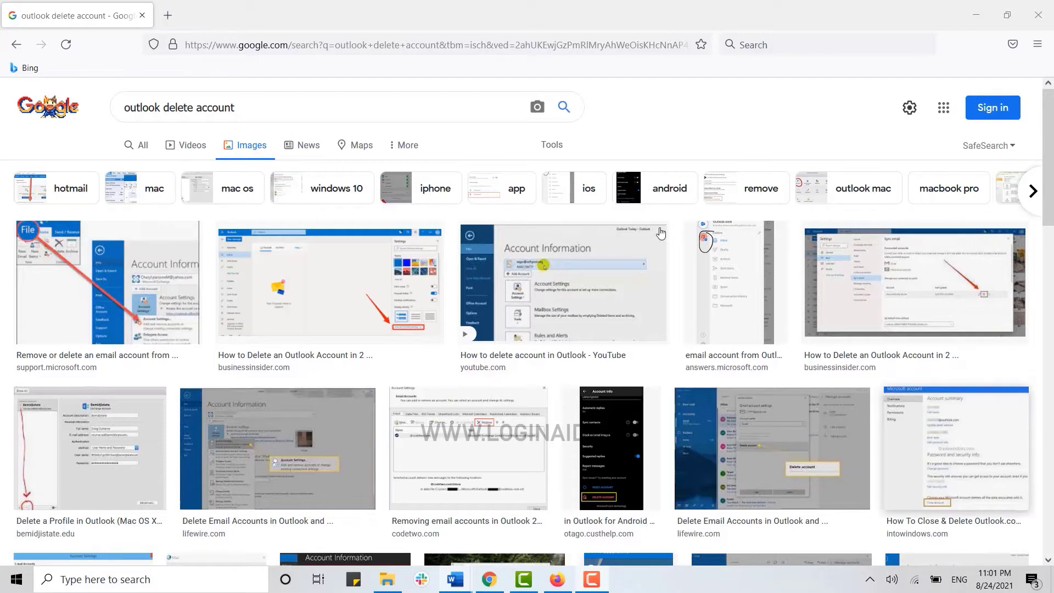
Step: Rerun the 'outlook delete account' Google image search and open a blank new tab
{"action": "left_click", "coordinate": [315, 106]}
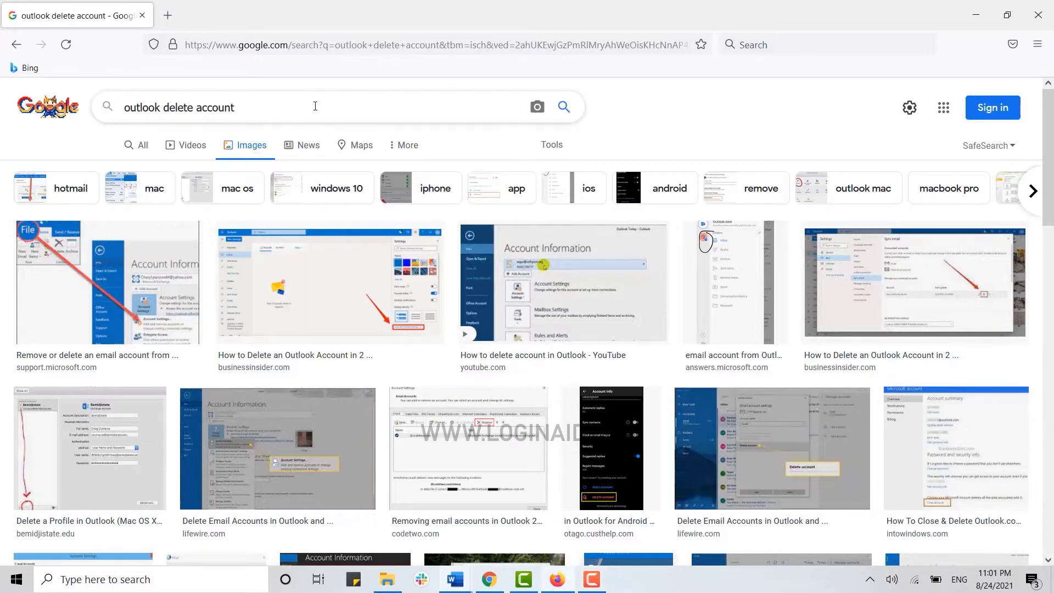
{"action": "key", "text": "Return"}
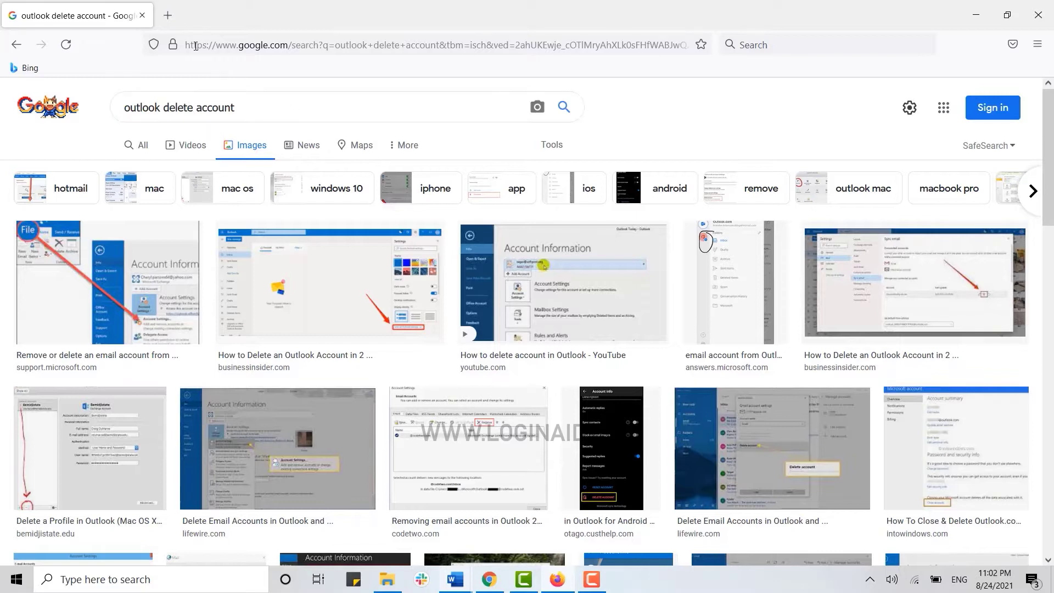
{"action": "key", "text": "ctrl+t"}
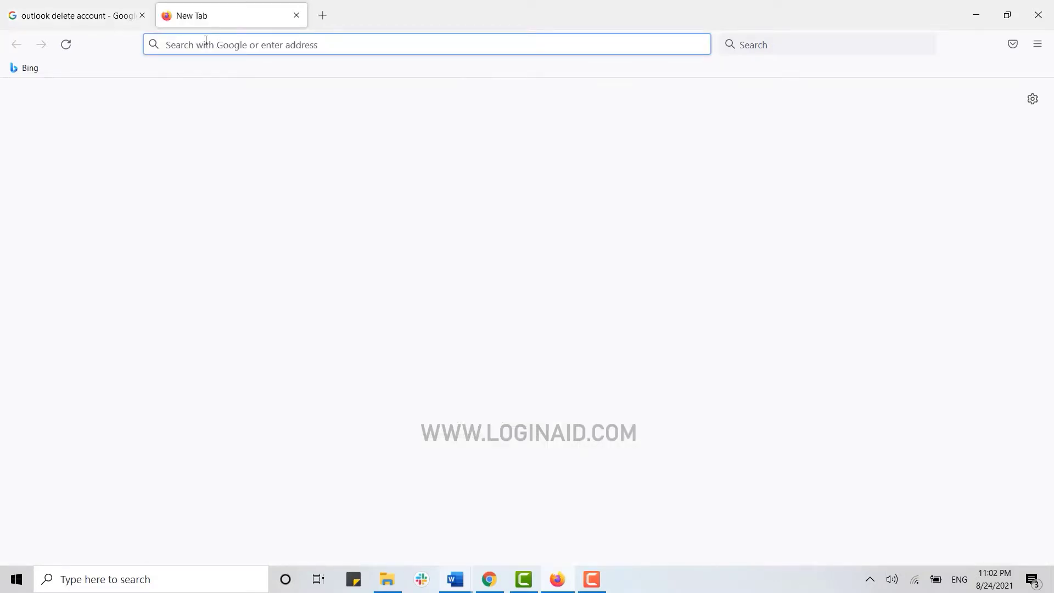
Step: Go to outlook.com and start signing in
{"action": "type", "text": "outlook.com"}
{"action": "key", "text": "Return"}
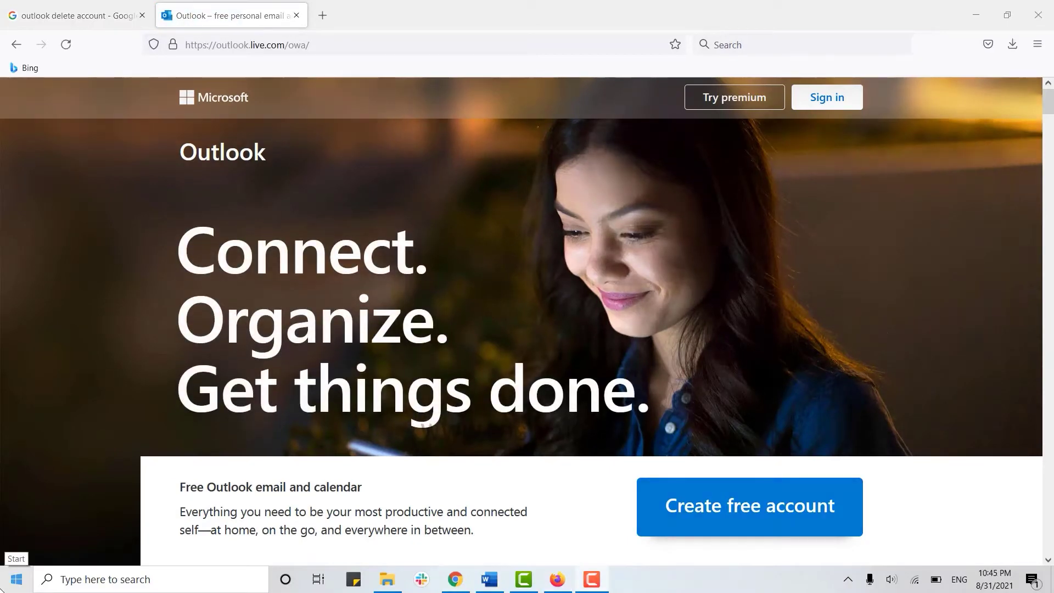
{"action": "left_click", "coordinate": [840, 100]}
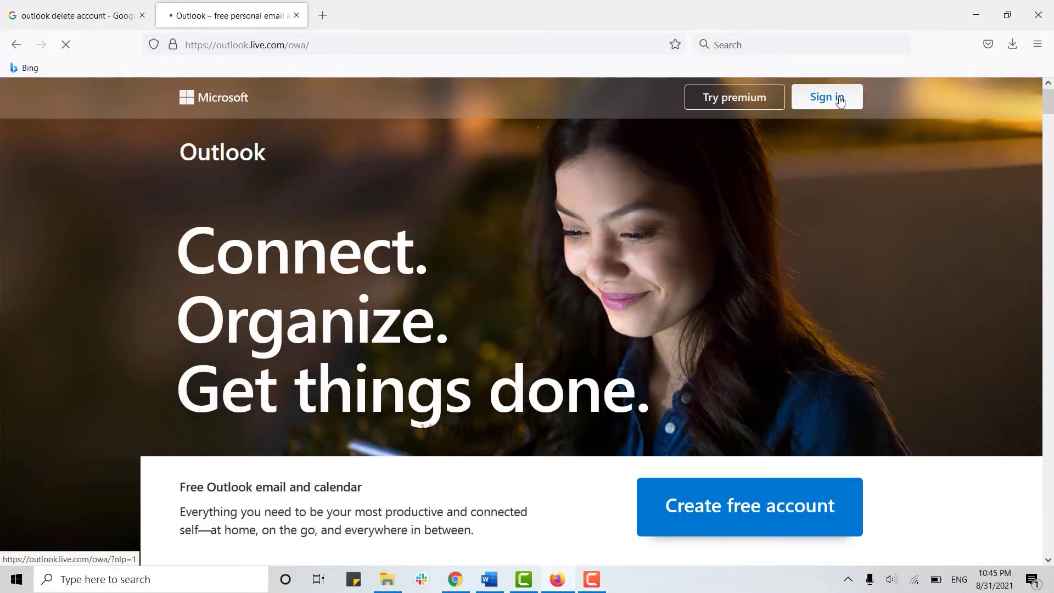
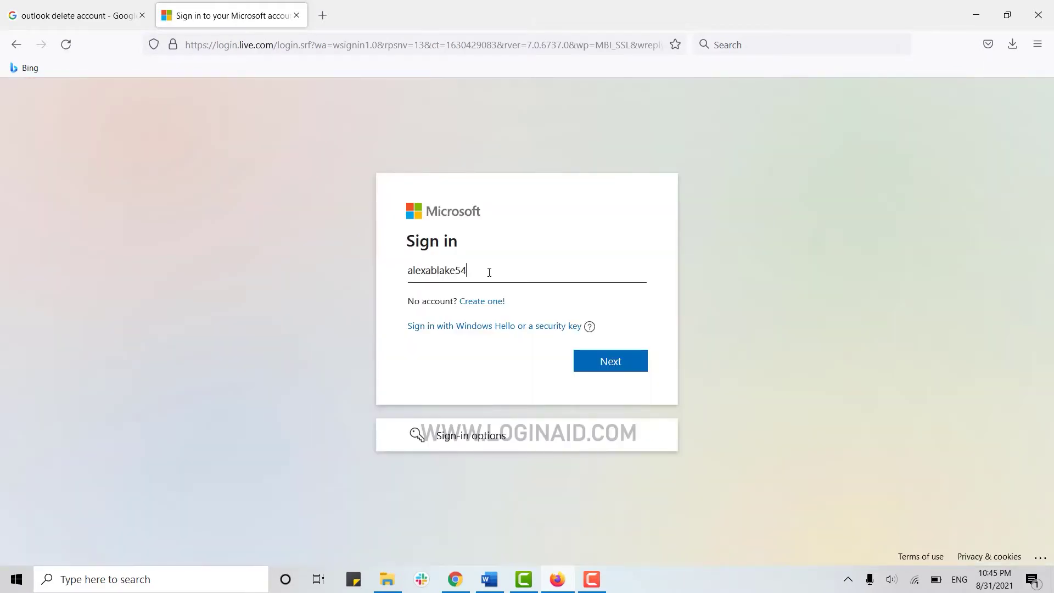
Step: Sign in with the Outlook e-mail address and the account password
{"action": "left_click", "coordinate": [620, 360]}
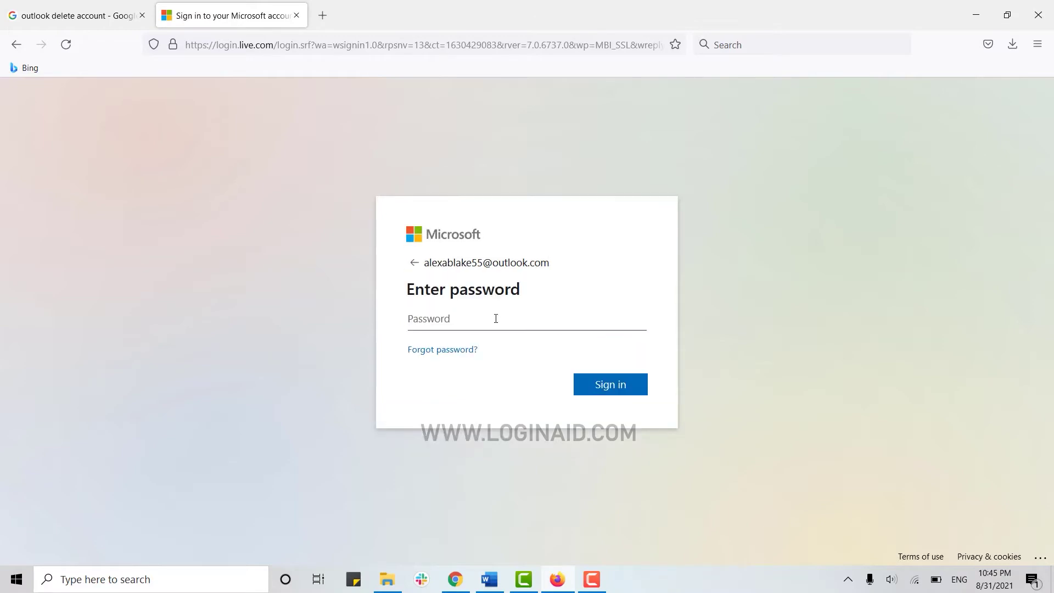
{"action": "type", "text": "••••••••"}
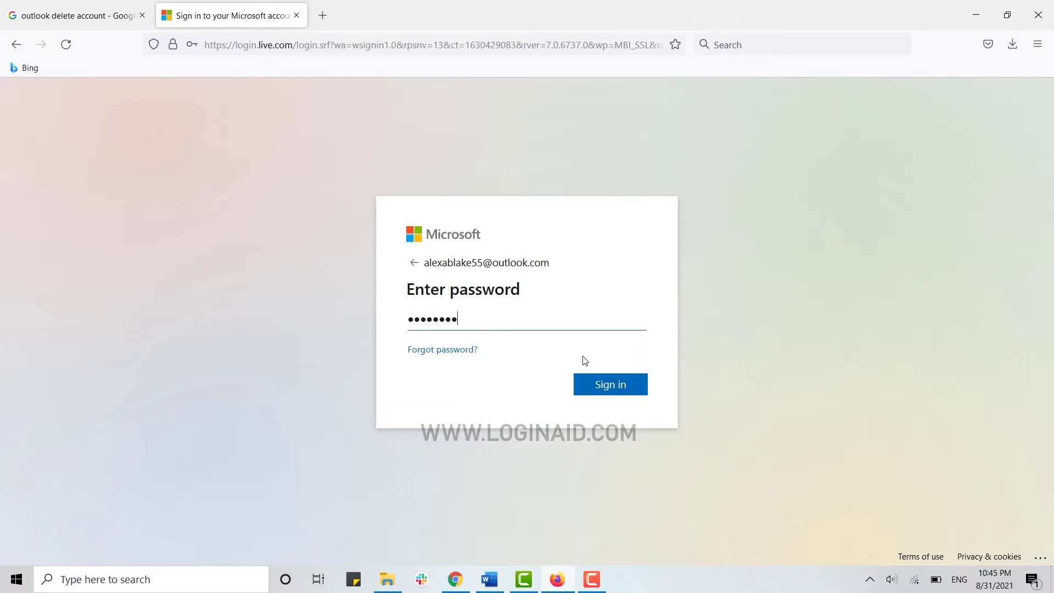
{"action": "left_click", "coordinate": [591, 391]}
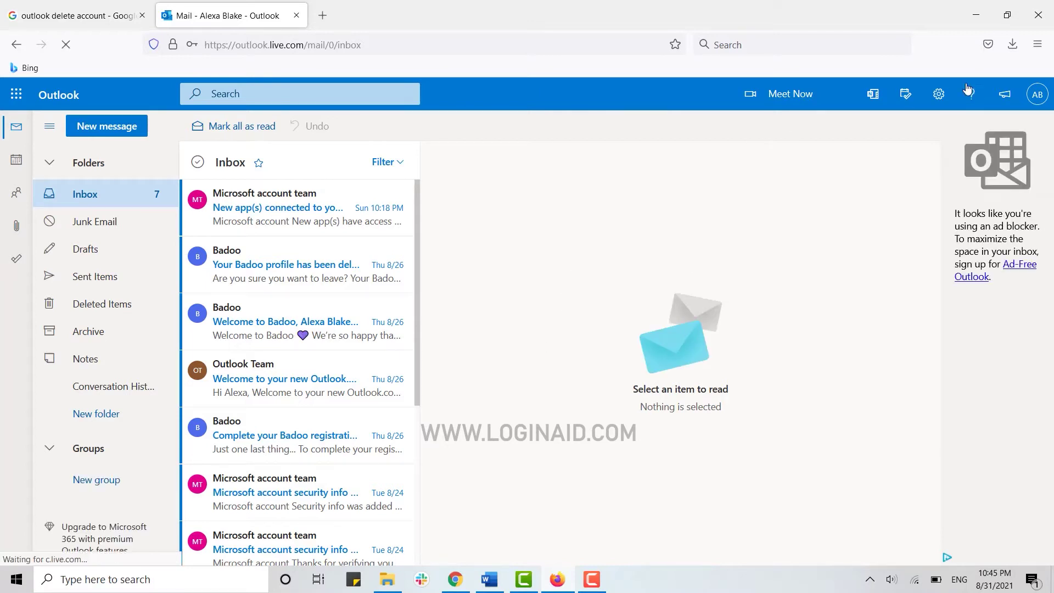
Step: Open My Microsoft account from the AB avatar menu
{"action": "left_click", "coordinate": [1037, 96]}
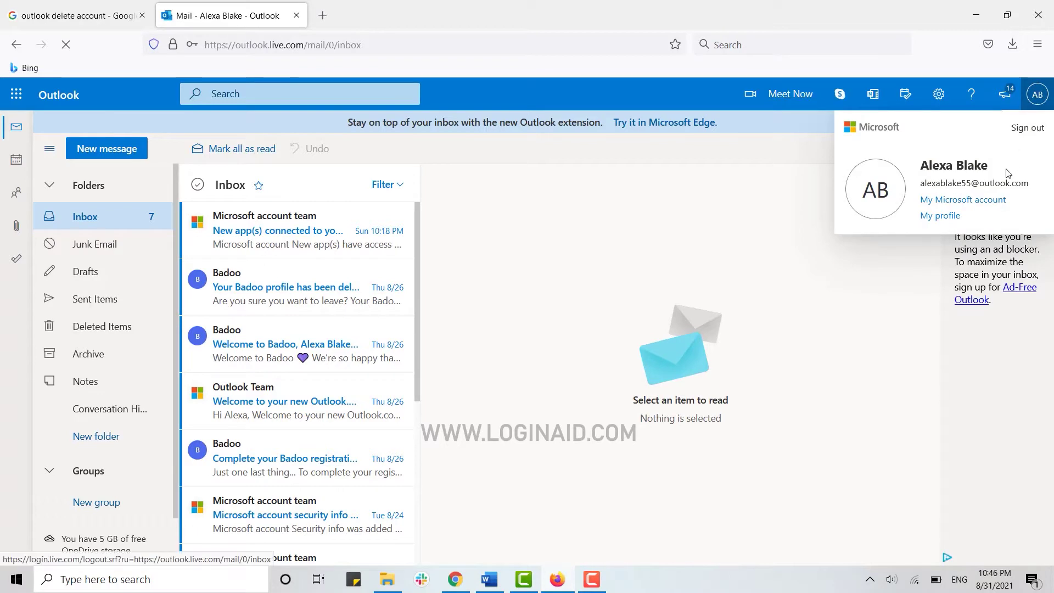
{"action": "left_click", "coordinate": [993, 200]}
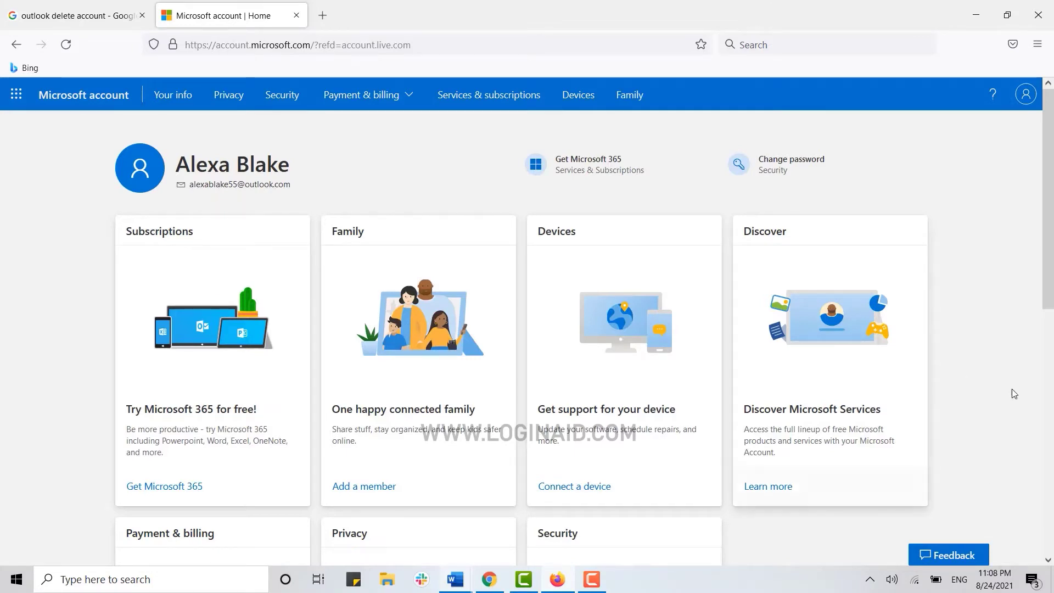
Step: Follow 'How to close your account' at the bottom of the Your info page
{"action": "left_click", "coordinate": [175, 96]}
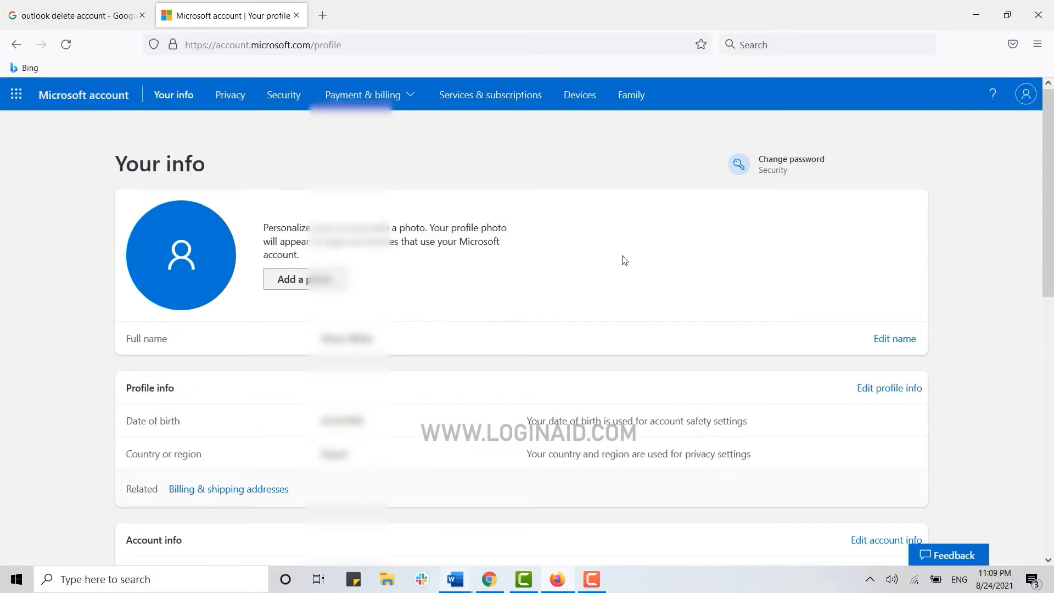
{"action": "scroll", "coordinate": [624, 260], "scroll_direction": "down", "scroll_amount": 10}
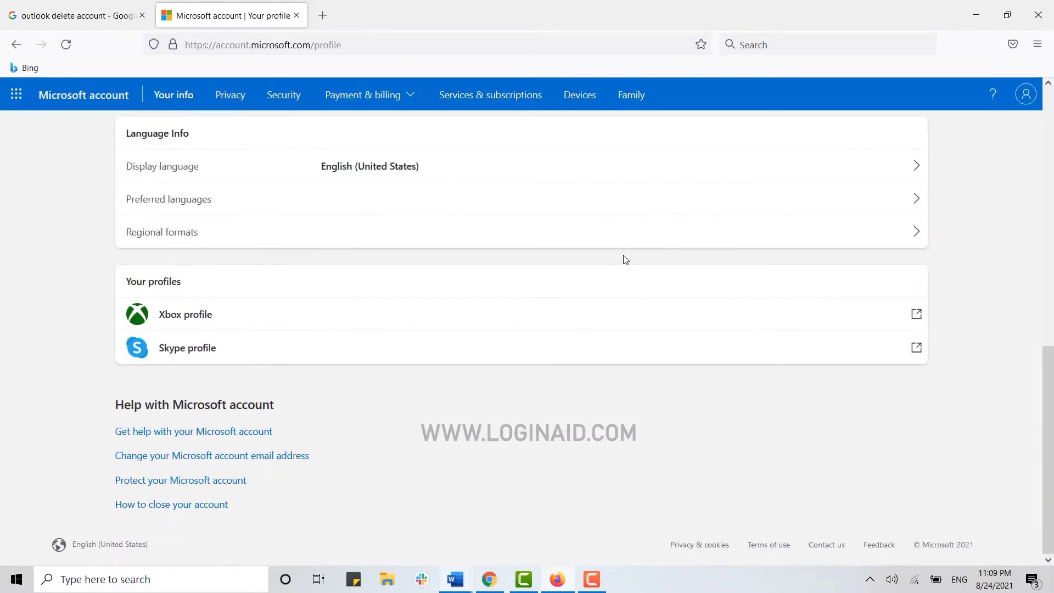
{"action": "left_click", "coordinate": [169, 509]}
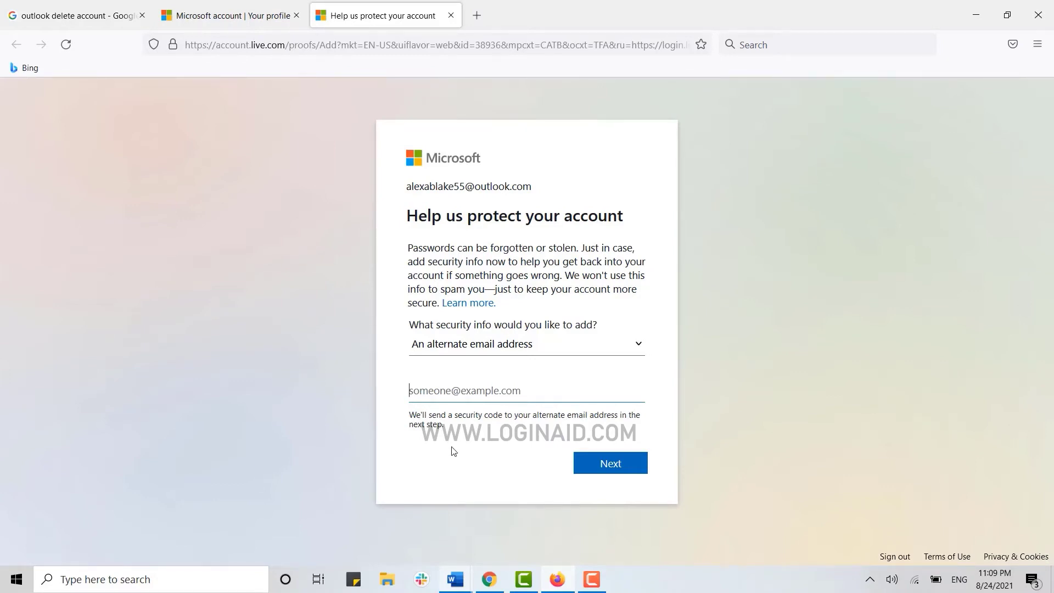
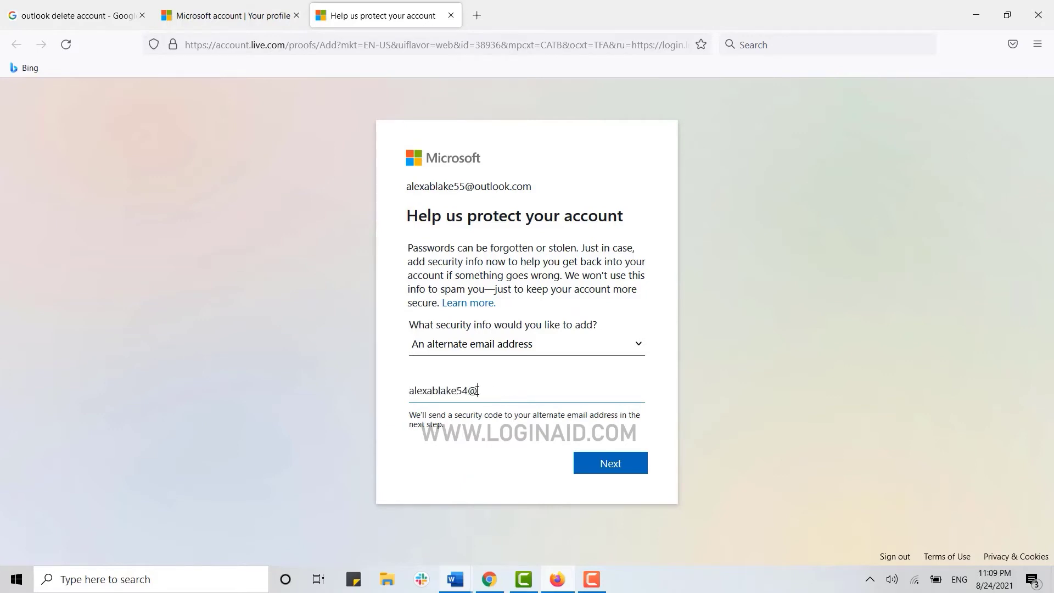
Step: Submit the alternate Gmail address to receive a security code, then open a new tab
{"action": "left_click", "coordinate": [628, 468]}
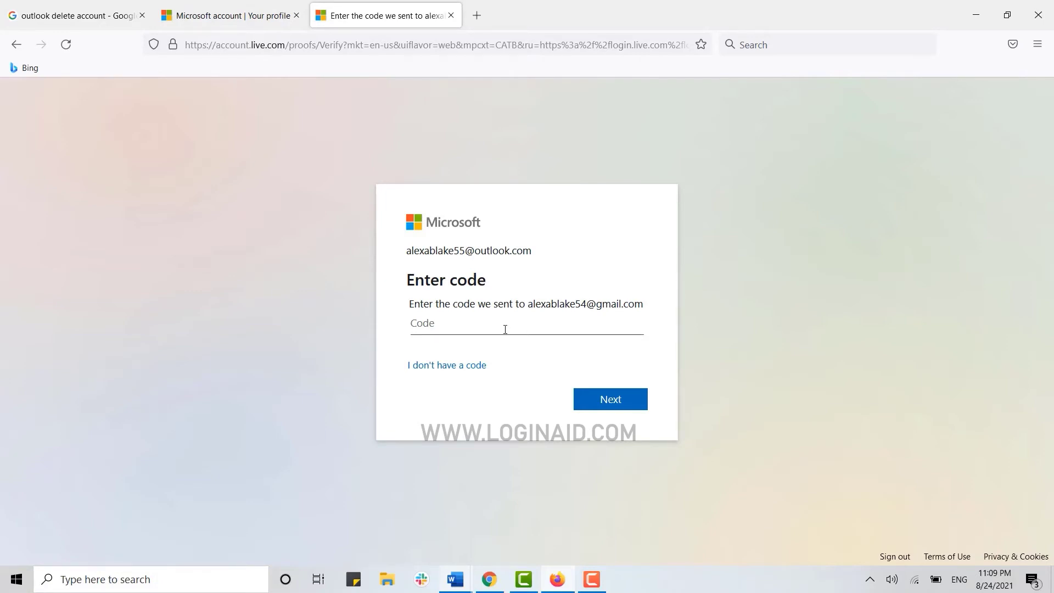
{"action": "left_click", "coordinate": [476, 15]}
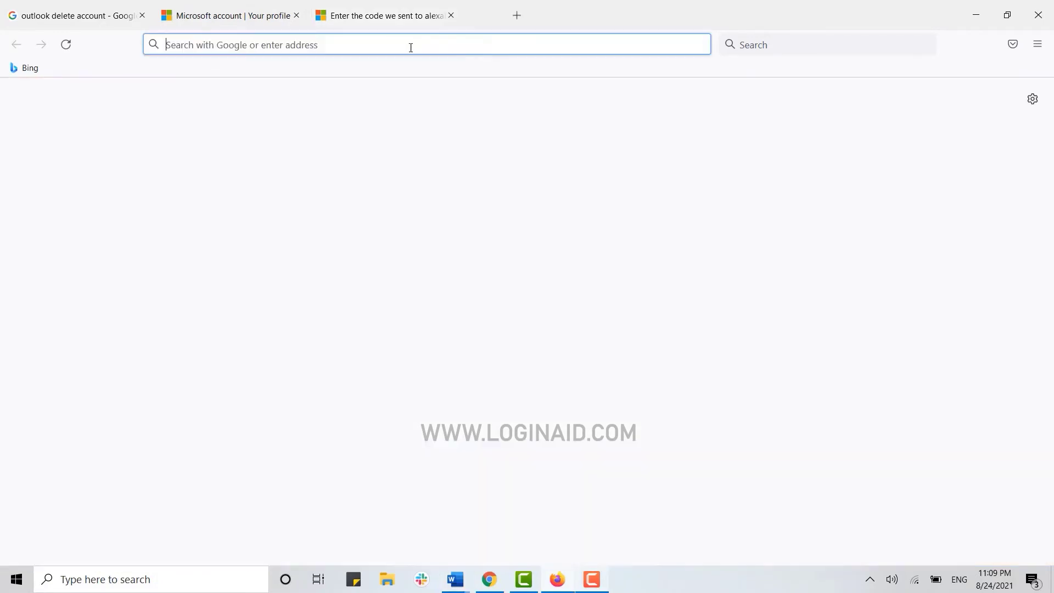
Step: Sign in to Gmail with the alternate Gmail address and its password
{"action": "type", "text": "mail"}
{"action": "key", "text": "Return"}
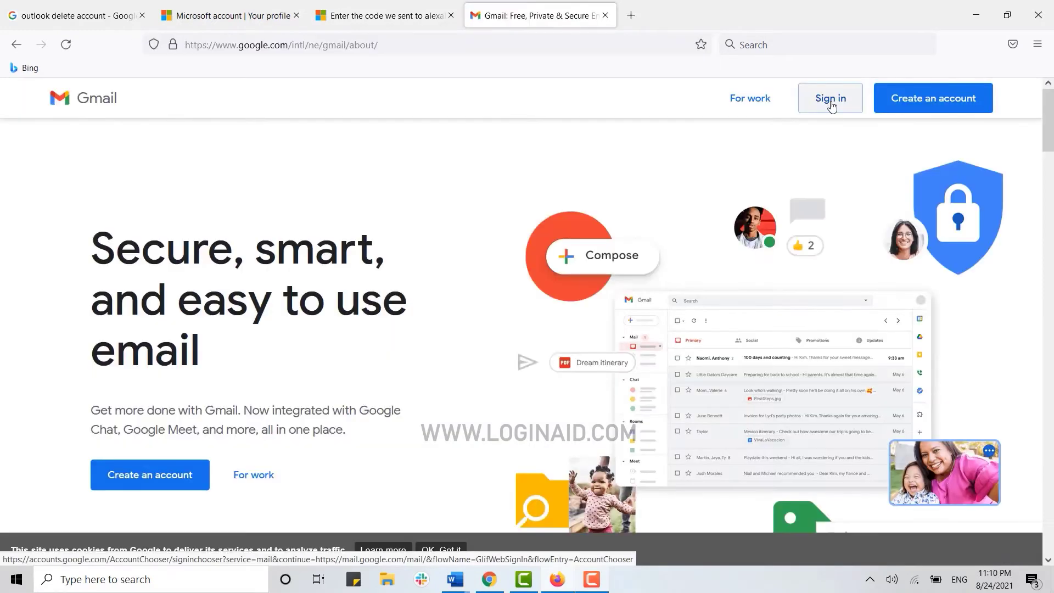
{"action": "left_click", "coordinate": [829, 101]}
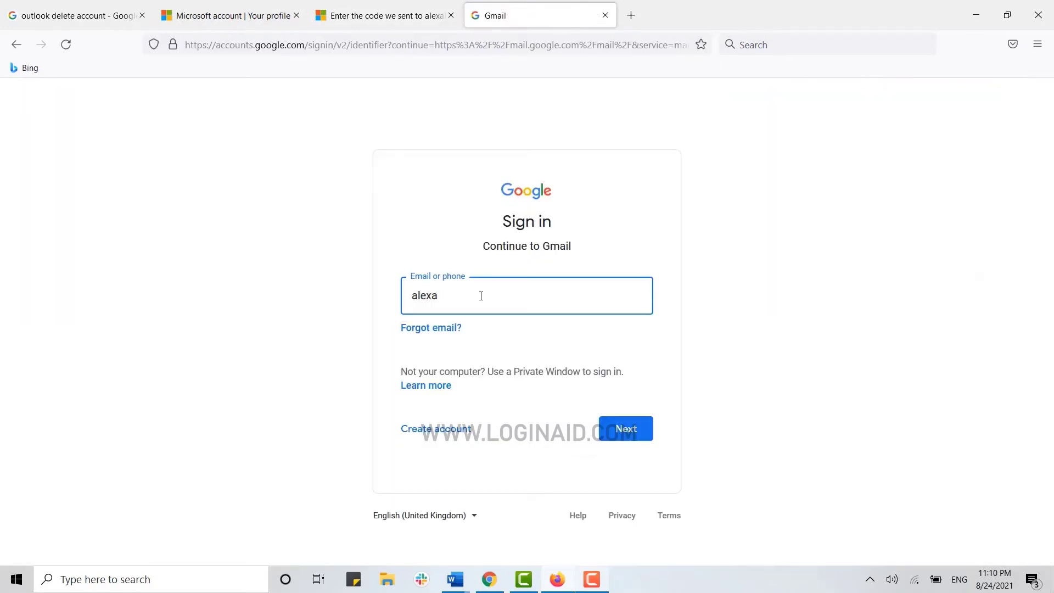
{"action": "left_click", "coordinate": [620, 427]}
{"action": "type", "text": "******"}
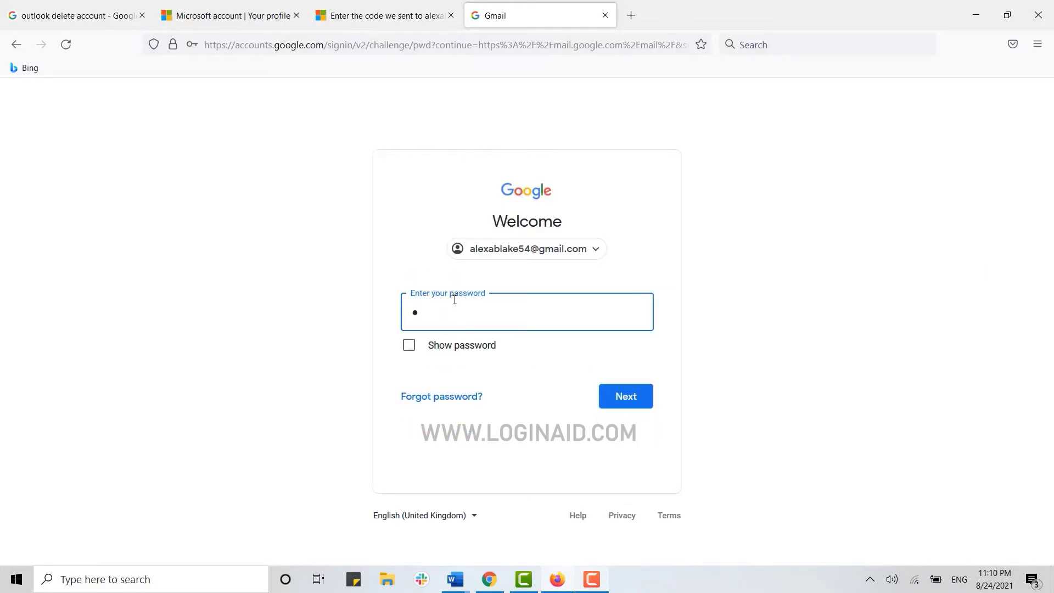
{"action": "type", "text": "******"}
{"action": "left_click", "coordinate": [626, 396]}
Step: Copy the security code from the Microsoft email into the Enter code field
{"action": "left_click", "coordinate": [448, 207]}
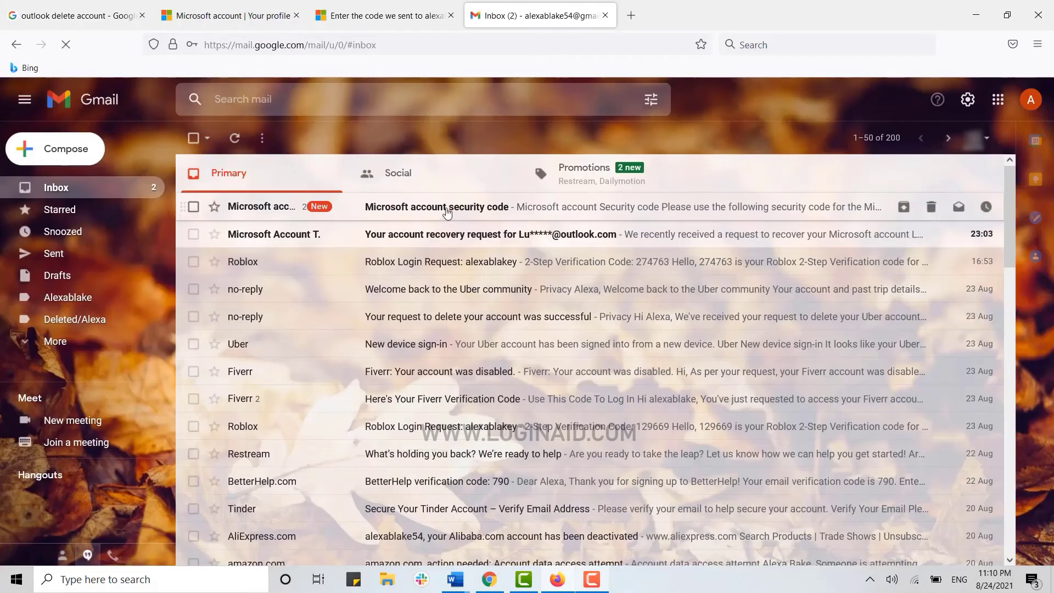
{"action": "scroll", "coordinate": [467, 308], "scroll_direction": "down", "scroll_amount": 1}
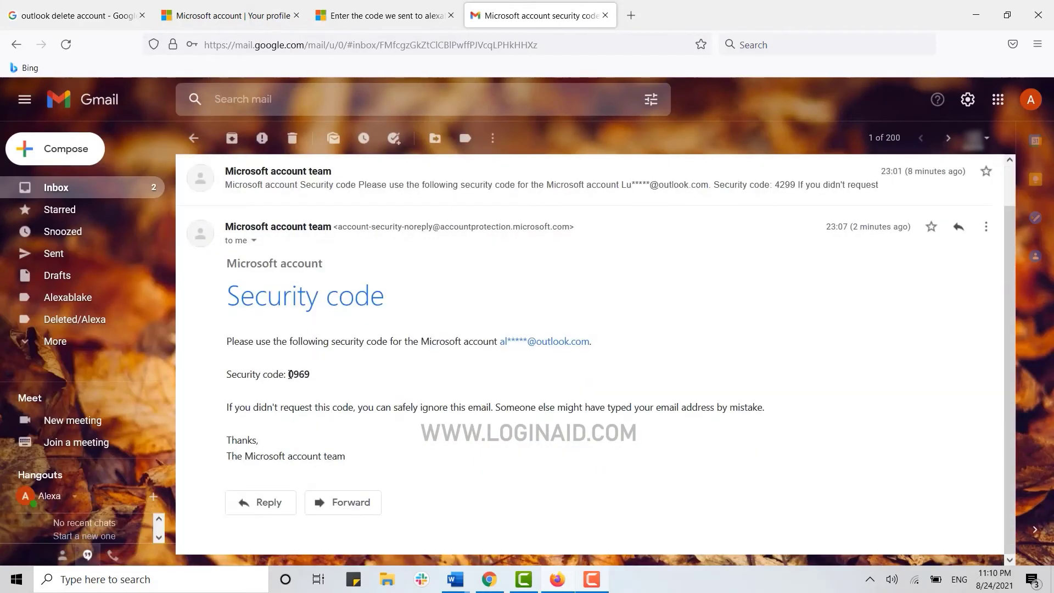
{"action": "left_click_drag", "start_coordinate": [311, 375], "coordinate": [287, 375]}
{"action": "key", "text": "ctrl+c"}
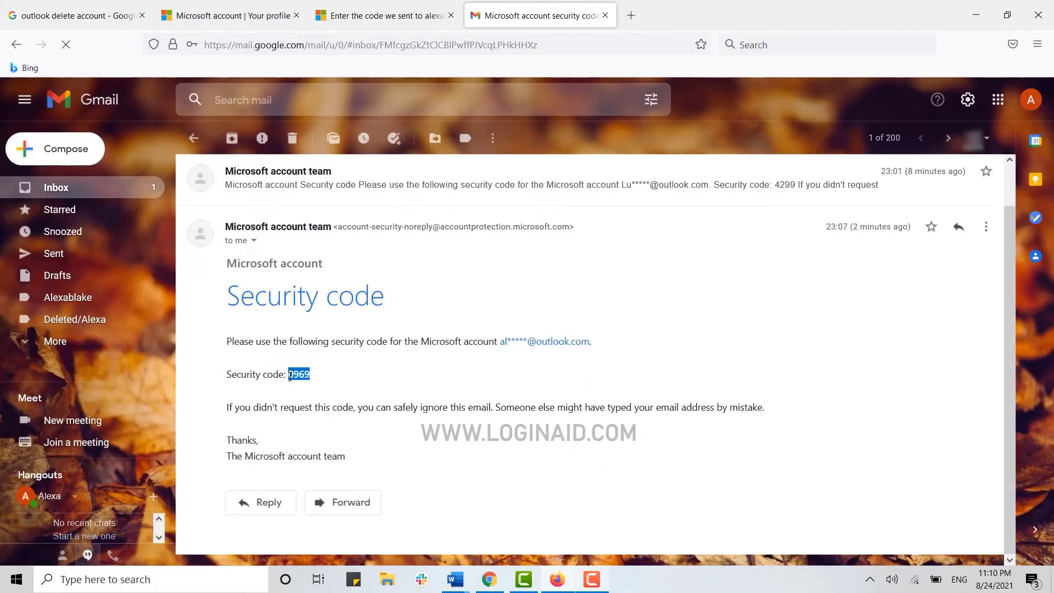
{"action": "left_click", "coordinate": [442, 7]}
{"action": "left_click", "coordinate": [431, 325]}
{"action": "key", "text": "ctrl+v"}
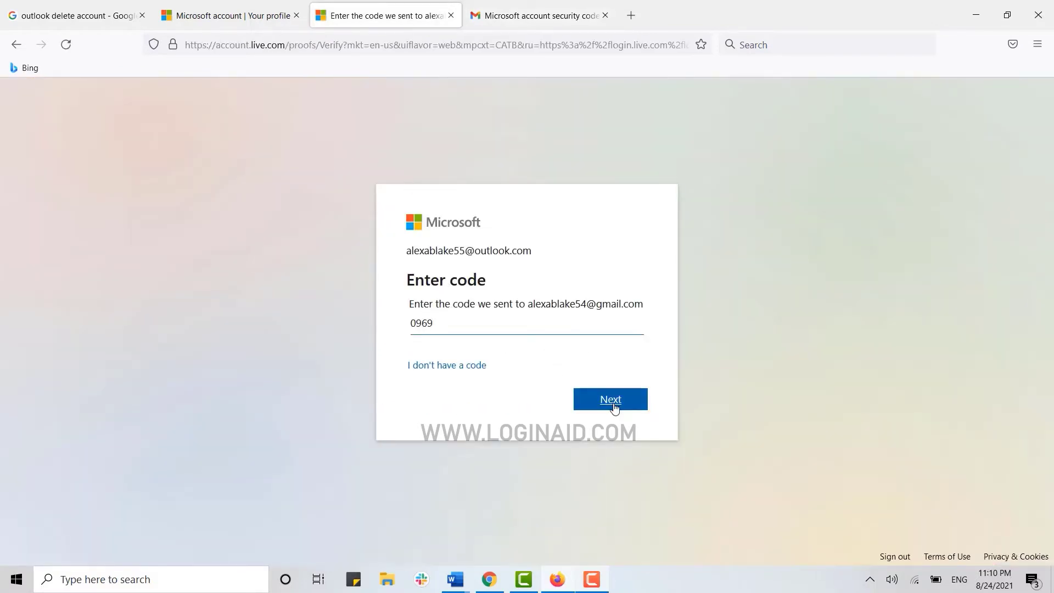
Step: Submit the code, then request a fresh code by email to the full Gmail address
{"action": "left_click", "coordinate": [613, 404]}
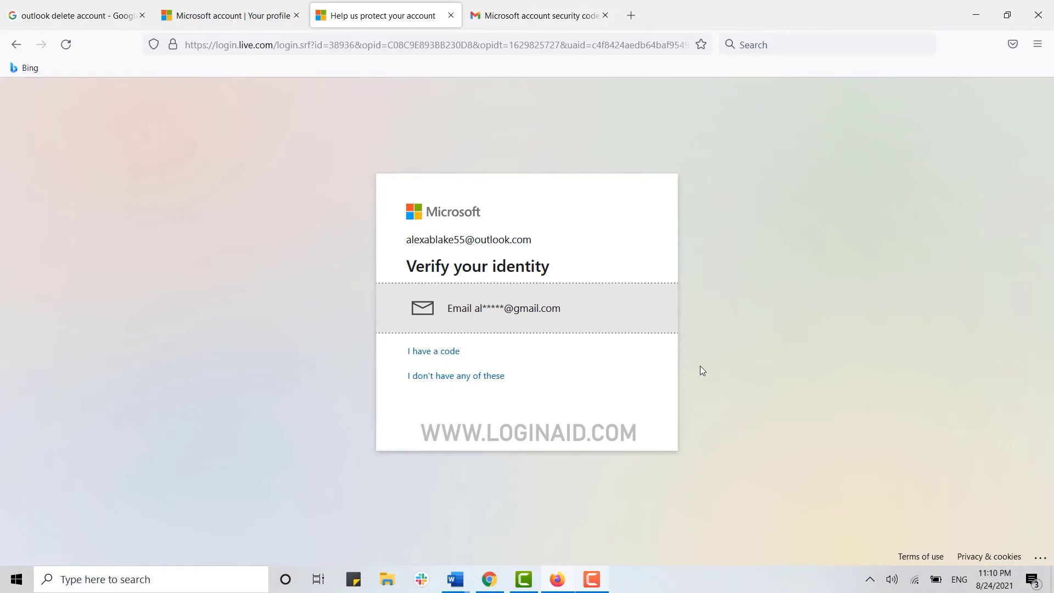
{"action": "left_click", "coordinate": [499, 313]}
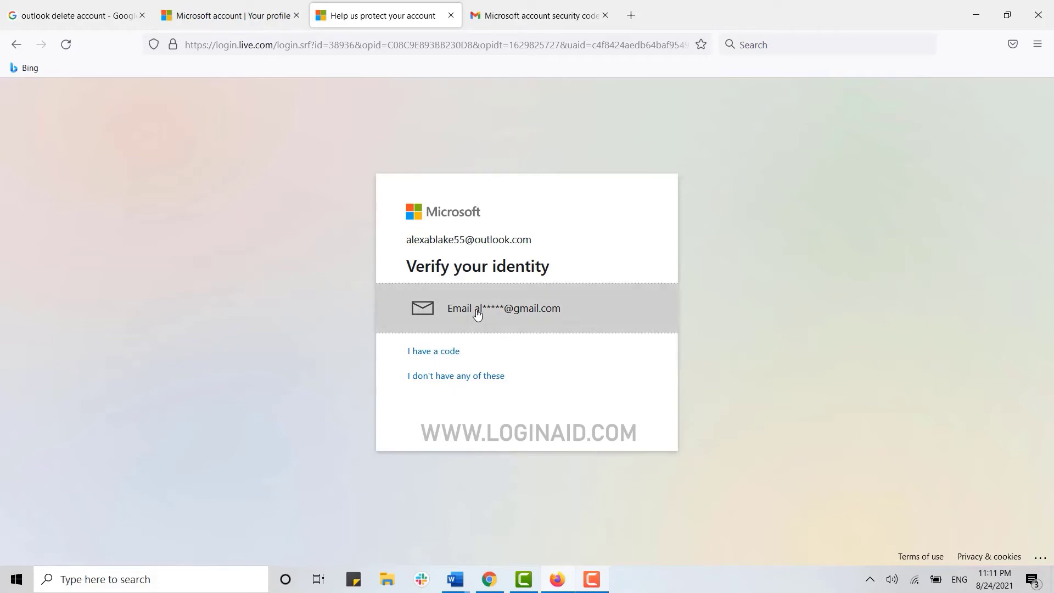
{"action": "left_click", "coordinate": [476, 310]}
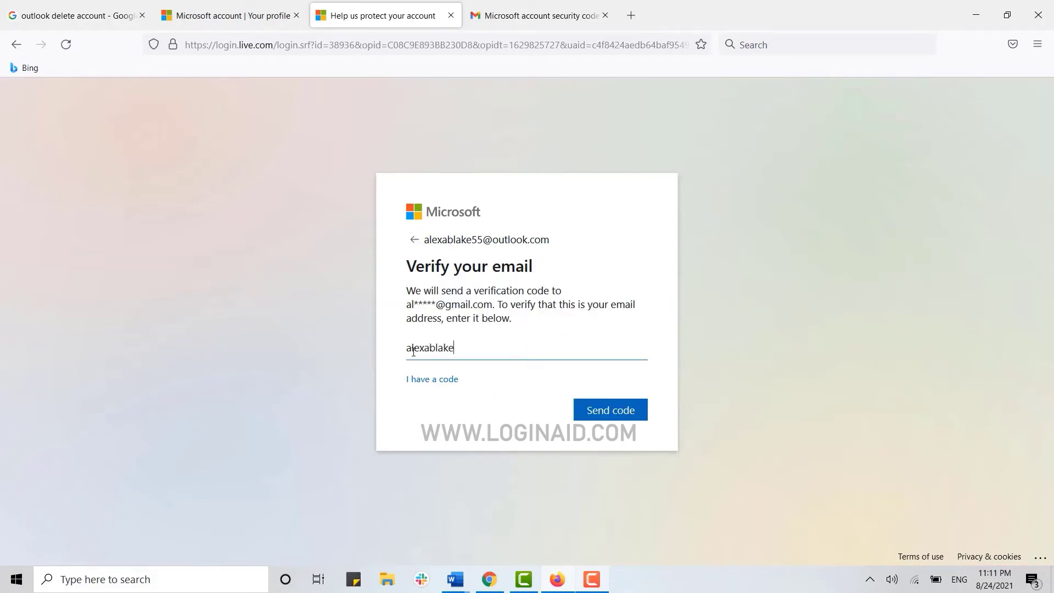
{"action": "left_click", "coordinate": [621, 418]}
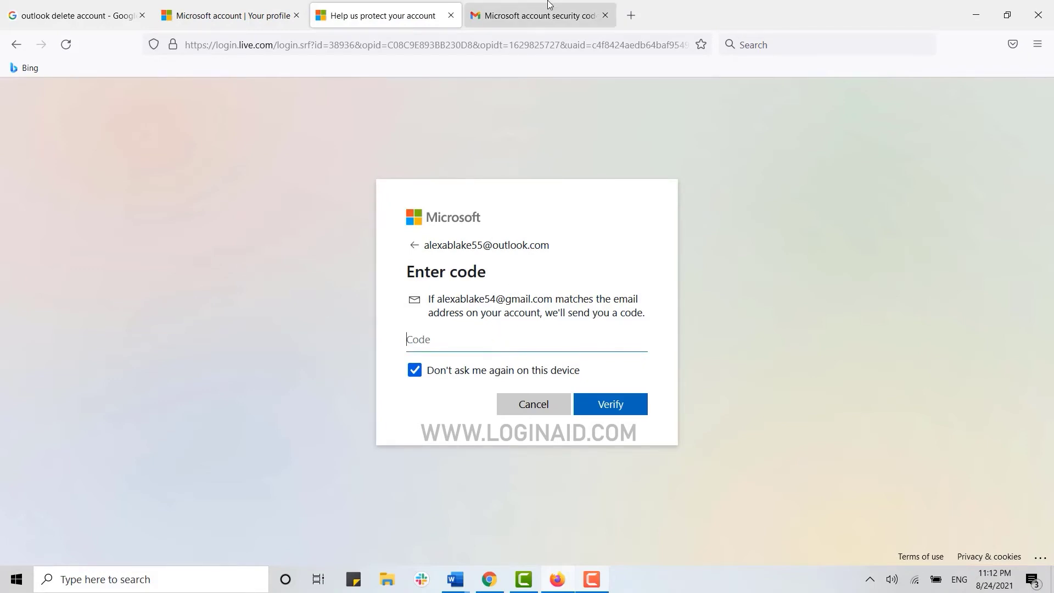
{"action": "left_click", "coordinate": [549, 16]}
Step: Paste the newest Gmail security code into the Microsoft Code field and verify it
{"action": "left_click", "coordinate": [192, 139]}
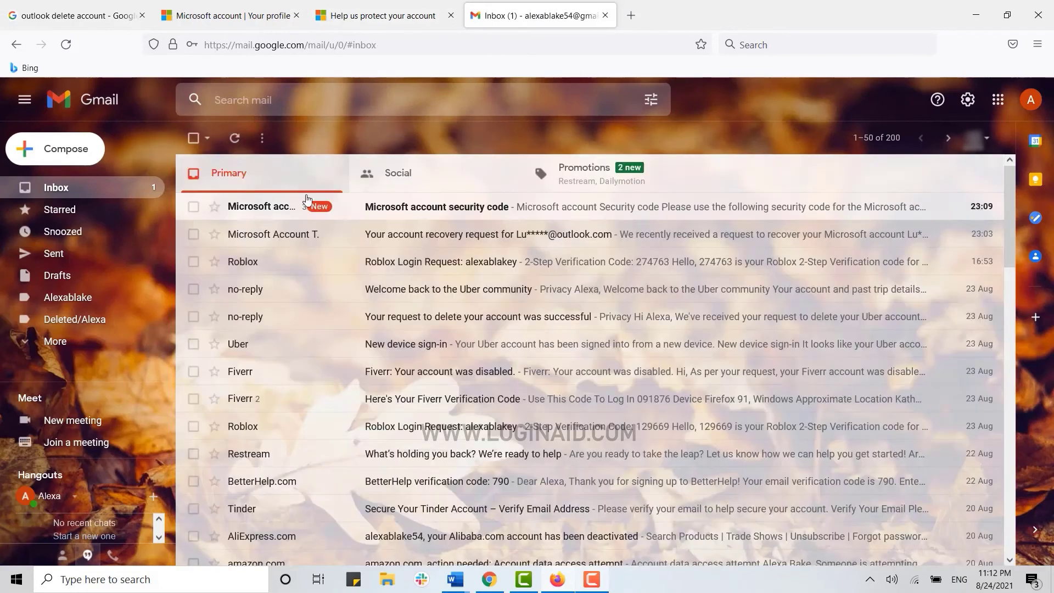
{"action": "left_click", "coordinate": [442, 204]}
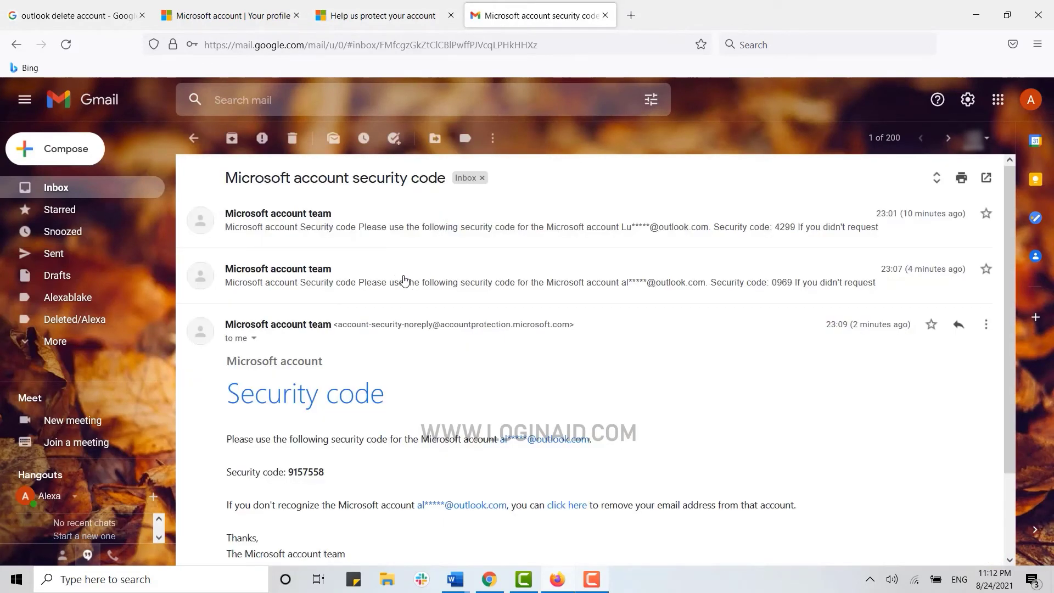
{"action": "scroll", "coordinate": [403, 291], "scroll_direction": "down", "scroll_amount": 3}
{"action": "left_click_drag", "start_coordinate": [326, 375], "coordinate": [286, 375]}
{"action": "key", "text": "ctrl+c"}
{"action": "left_click", "coordinate": [439, 16]}
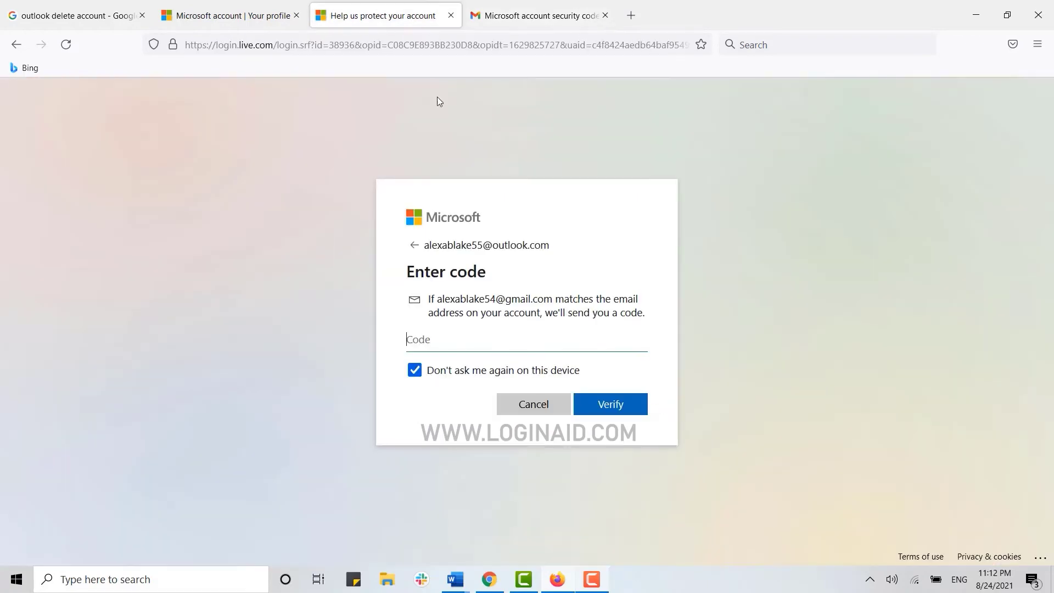
{"action": "key", "text": "ctrl+a"}
{"action": "key", "text": "ctrl+v"}
{"action": "left_click", "coordinate": [608, 406]}
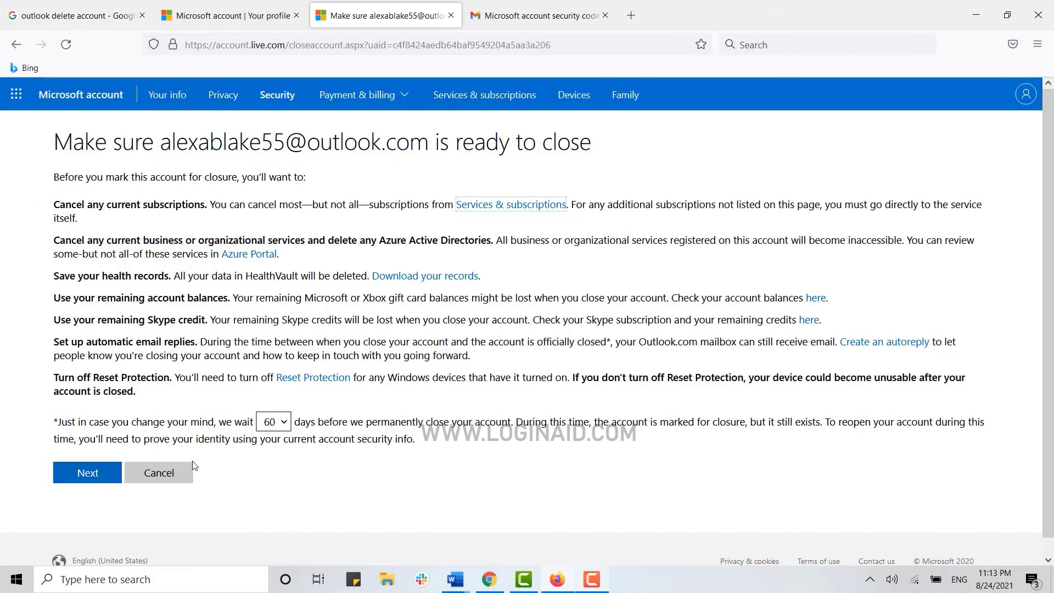
Step: Change the closure waiting period from 60 to 30 days and continue
{"action": "left_click_drag", "start_coordinate": [67, 423], "coordinate": [708, 434]}
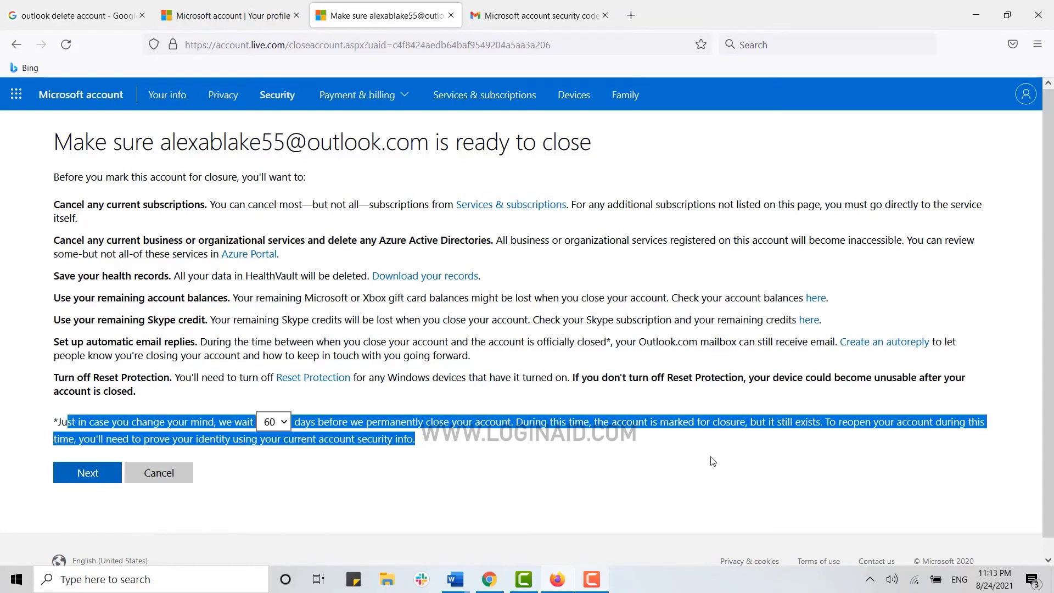
{"action": "left_click", "coordinate": [243, 452]}
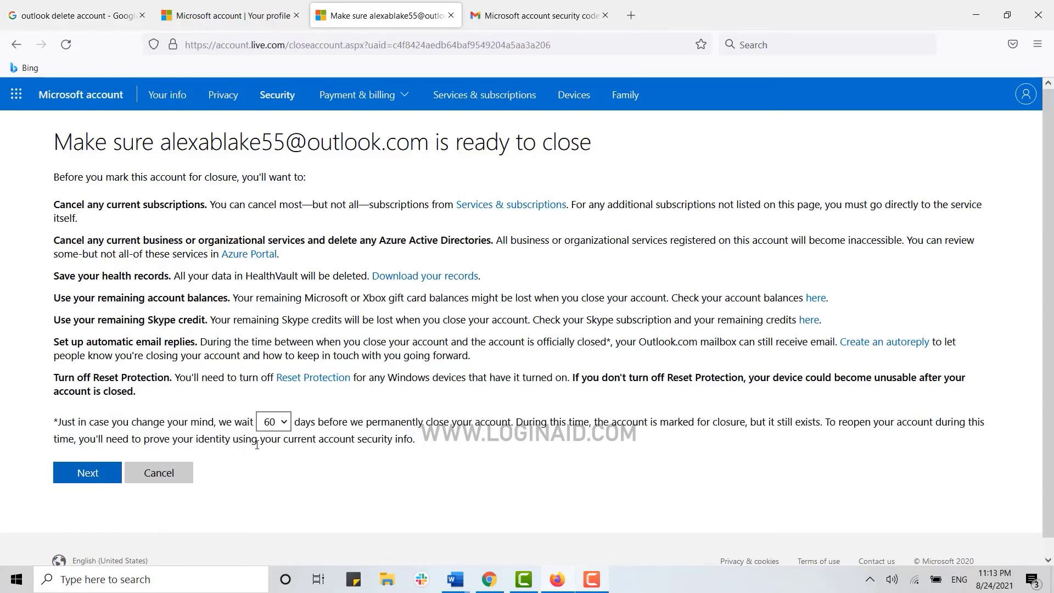
{"action": "left_click", "coordinate": [284, 425]}
{"action": "left_click", "coordinate": [281, 446]}
{"action": "left_click", "coordinate": [88, 474]}
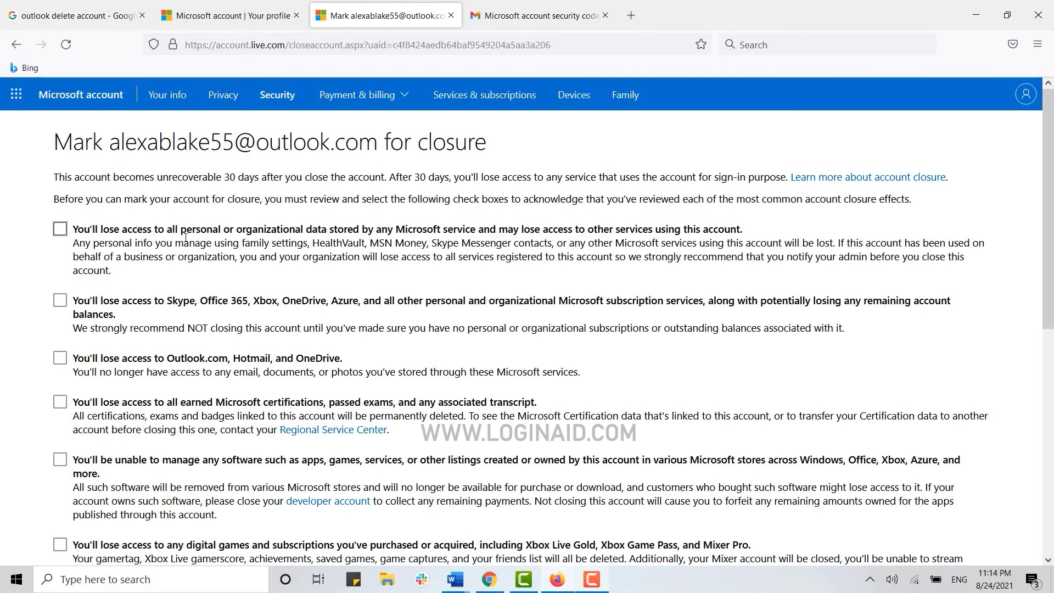
Step: Tick all ten acknowledgement checkboxes on the closure page
{"action": "scroll", "coordinate": [346, 297], "scroll_direction": "down", "scroll_amount": 8}
{"action": "scroll", "coordinate": [350, 303], "scroll_direction": "up", "scroll_amount": 7}
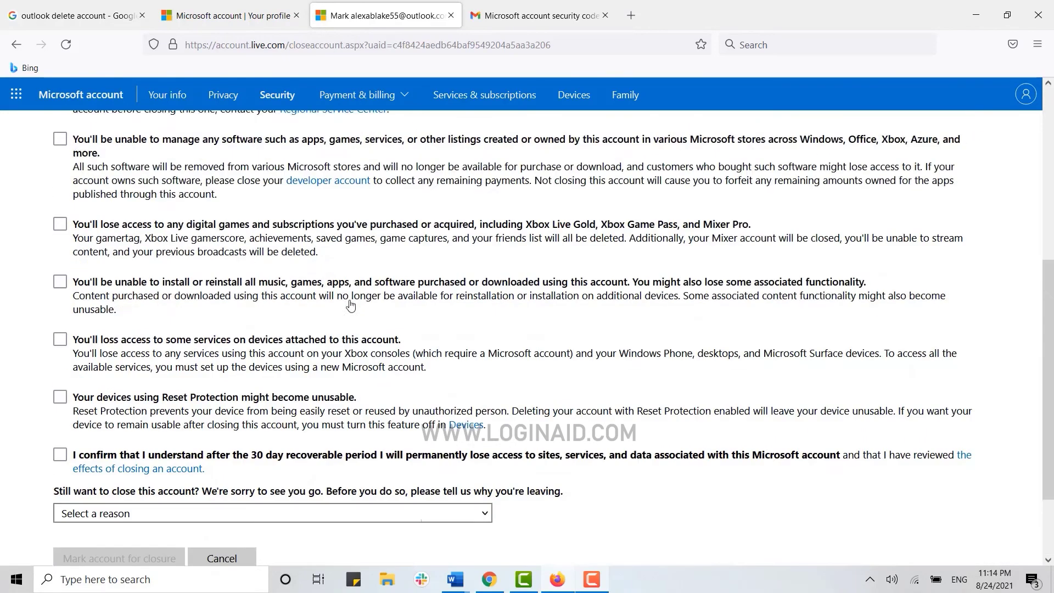
{"action": "left_click", "coordinate": [60, 168]}
{"action": "left_click", "coordinate": [59, 240]}
{"action": "left_click", "coordinate": [60, 296]}
{"action": "left_click", "coordinate": [60, 340]}
{"action": "left_click", "coordinate": [59, 398]}
{"action": "scroll", "coordinate": [61, 398], "scroll_direction": "down", "scroll_amount": 4}
{"action": "left_click", "coordinate": [60, 266]}
{"action": "left_click", "coordinate": [60, 323]}
{"action": "left_click", "coordinate": [60, 381]}
{"action": "left_click", "coordinate": [60, 439]}
{"action": "left_click", "coordinate": [60, 496]}
Step: Choose using a different account as the reason and mark the account for closure
{"action": "scroll", "coordinate": [255, 418], "scroll_direction": "down", "scroll_amount": 3}
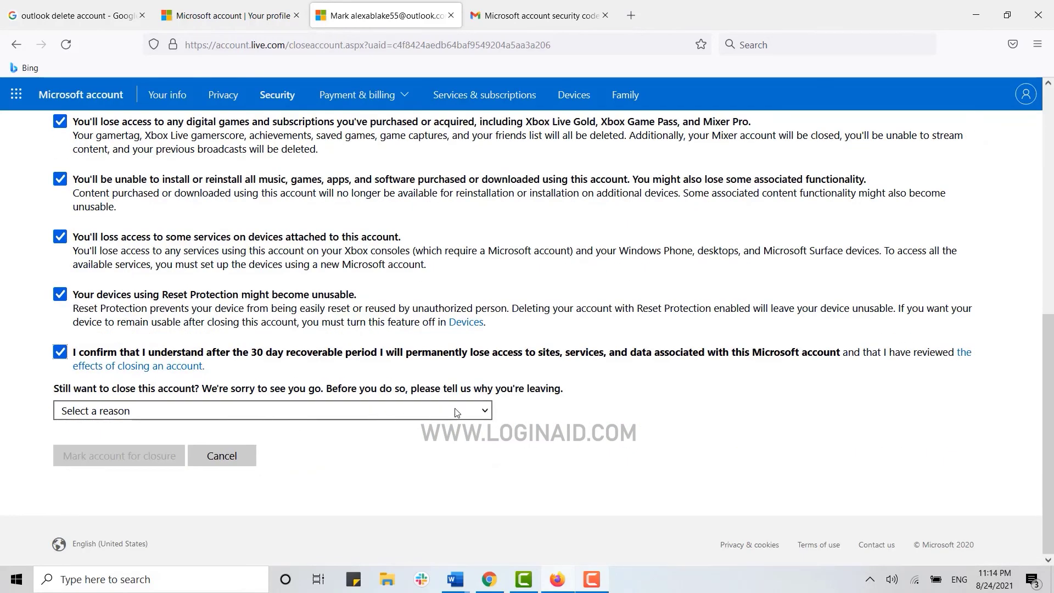
{"action": "left_click", "coordinate": [481, 412]}
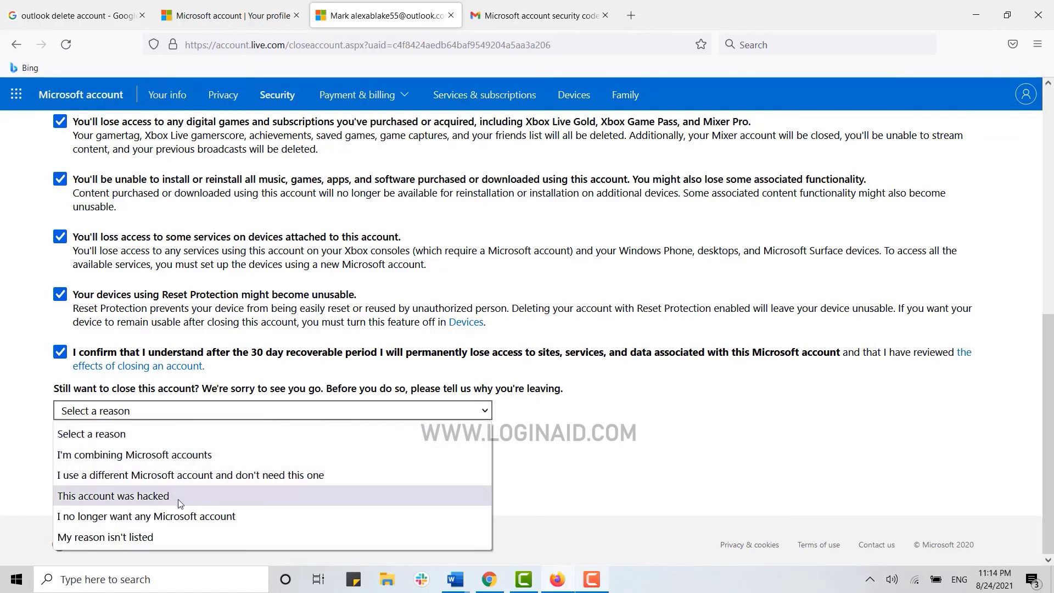
{"action": "left_click", "coordinate": [164, 475]}
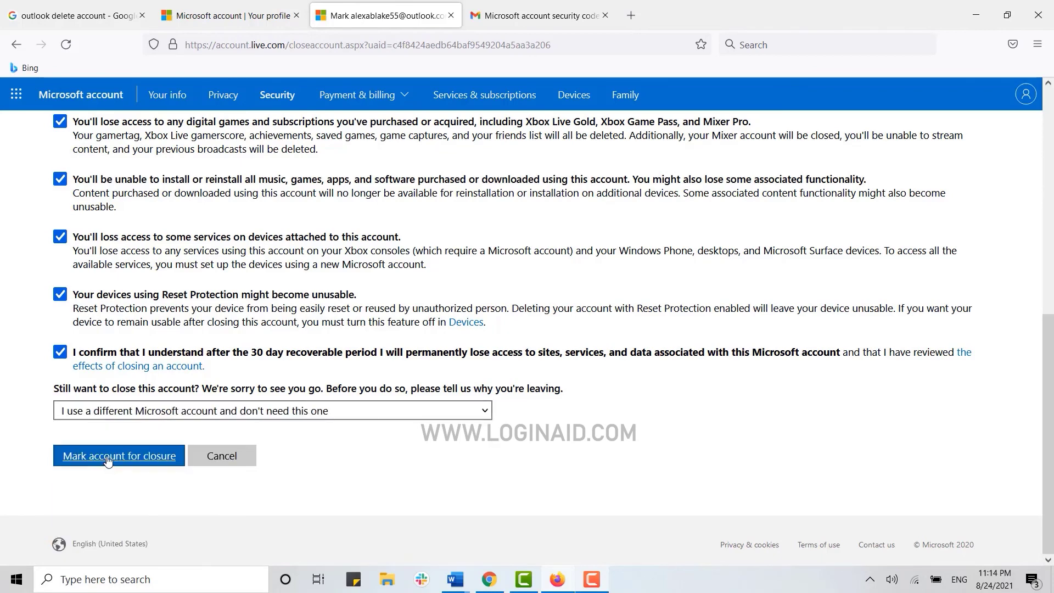
{"action": "left_click", "coordinate": [110, 460]}
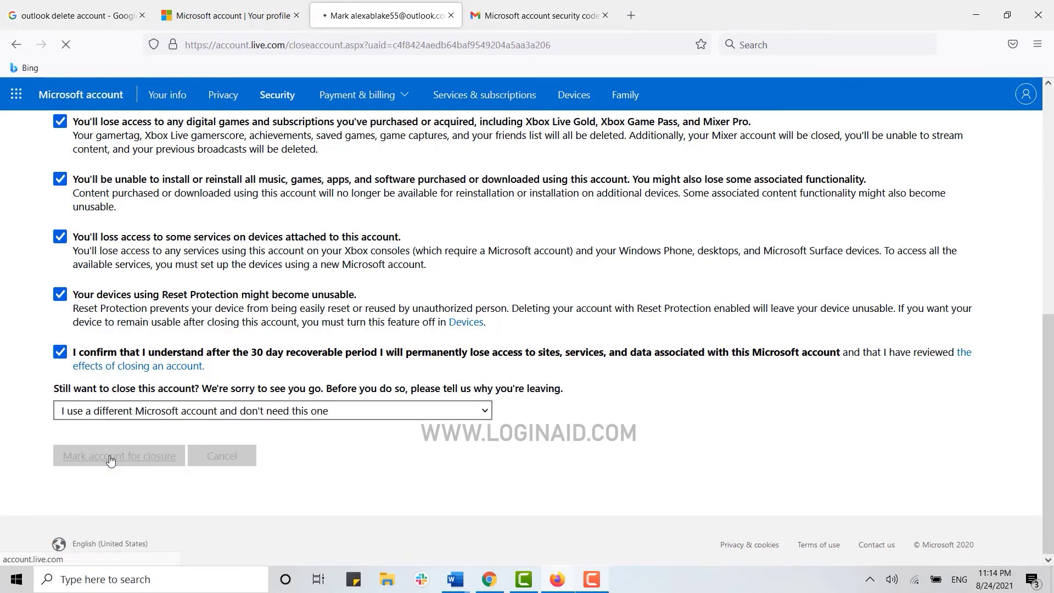